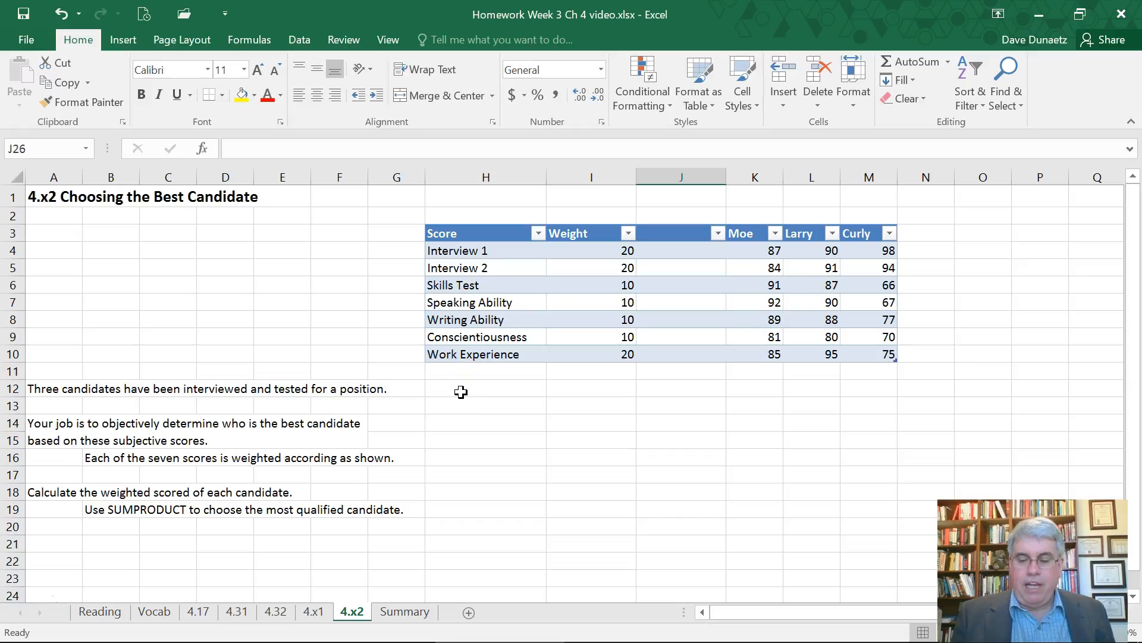
Enter the label "Total:" in cell H12 below the score table
left_click(461, 389)
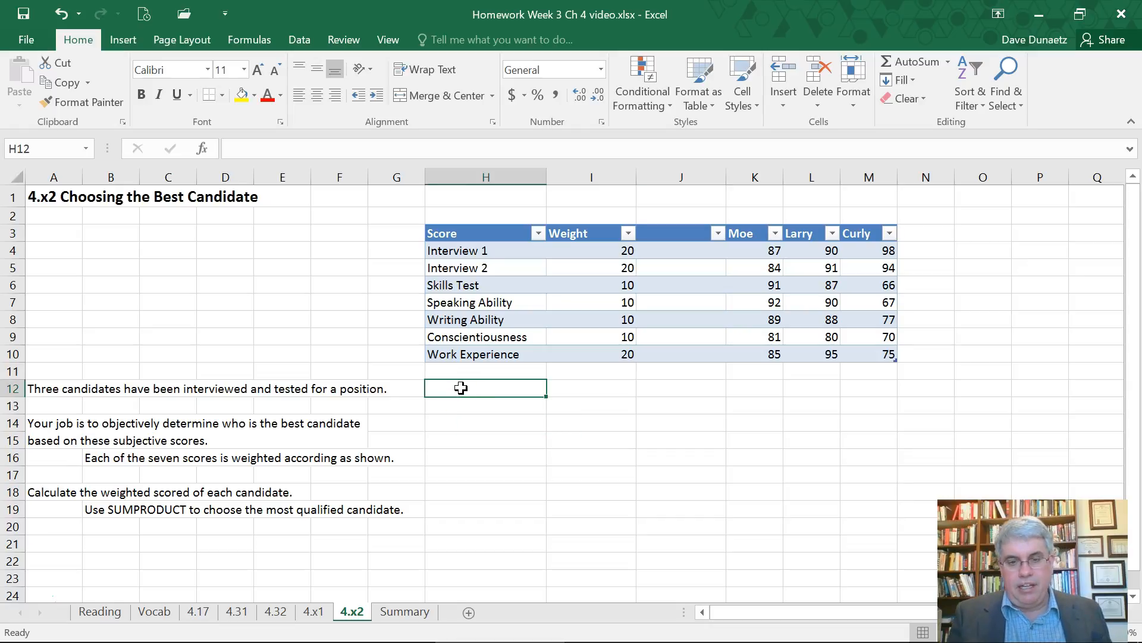
type("T")
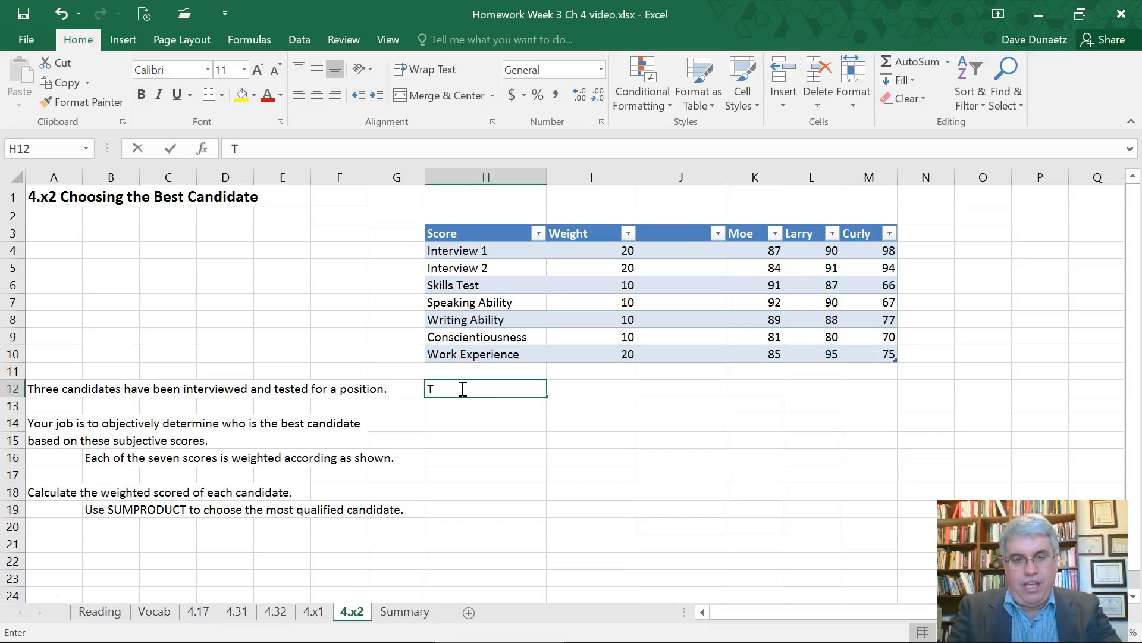
type("otal:")
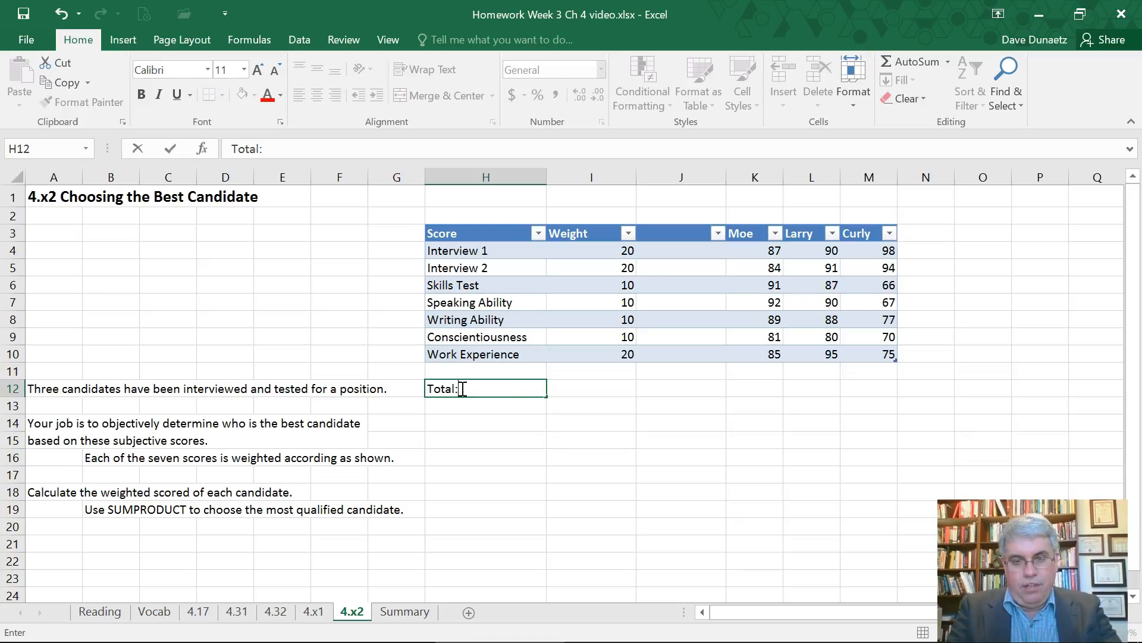
key("Tab")
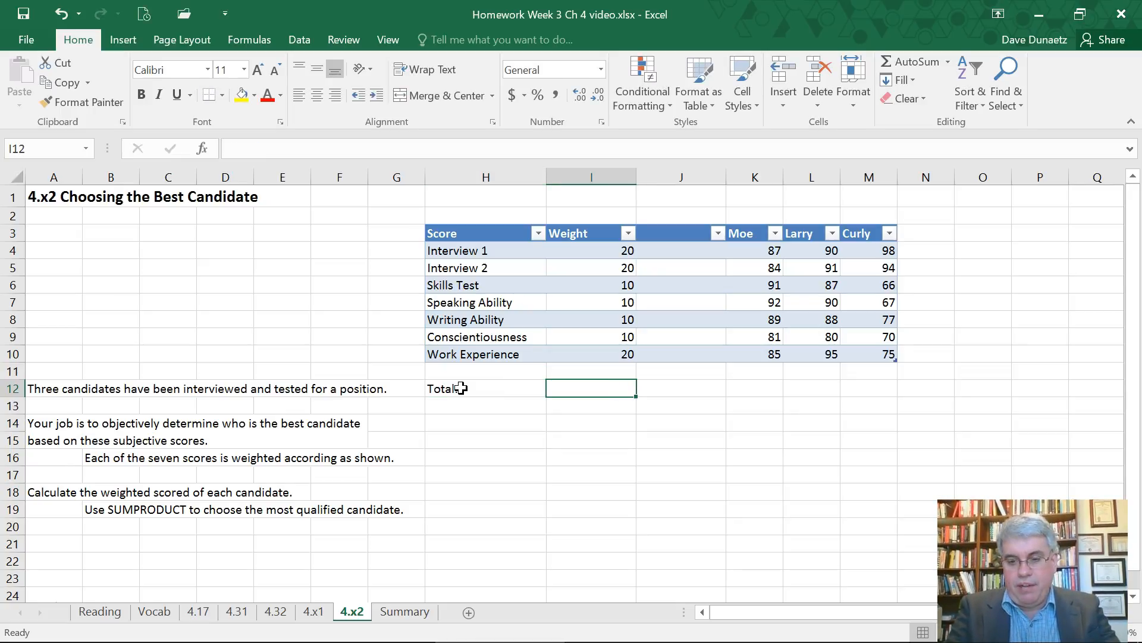
Calculate the total of the weights in cell I12 with a SUM formula over I4:I10
type("=sum")
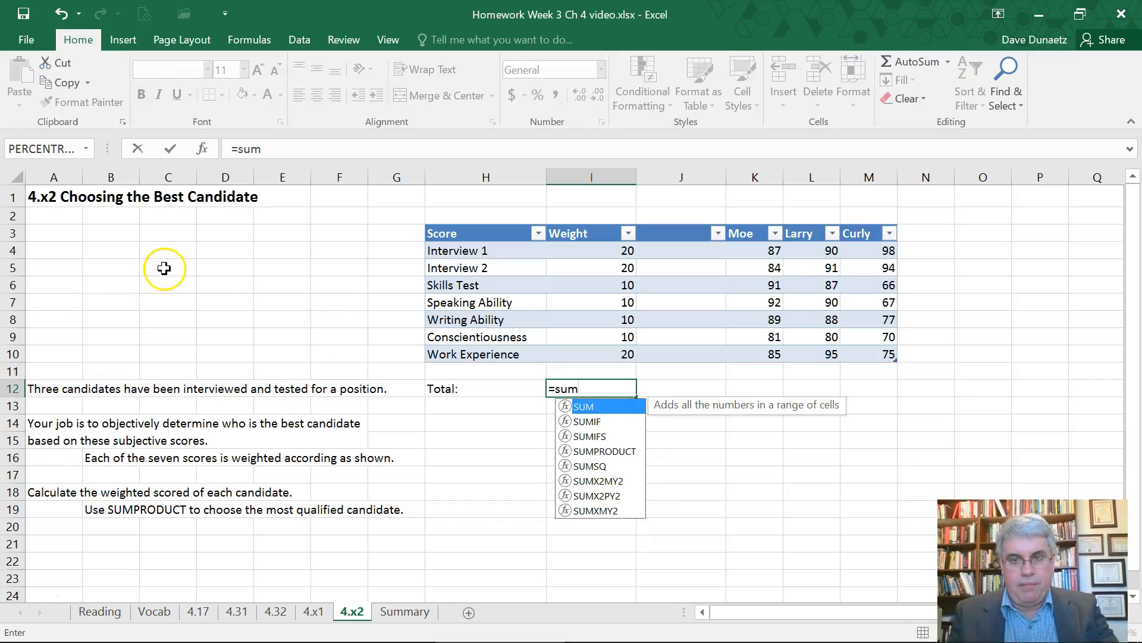
left_click(597, 255)
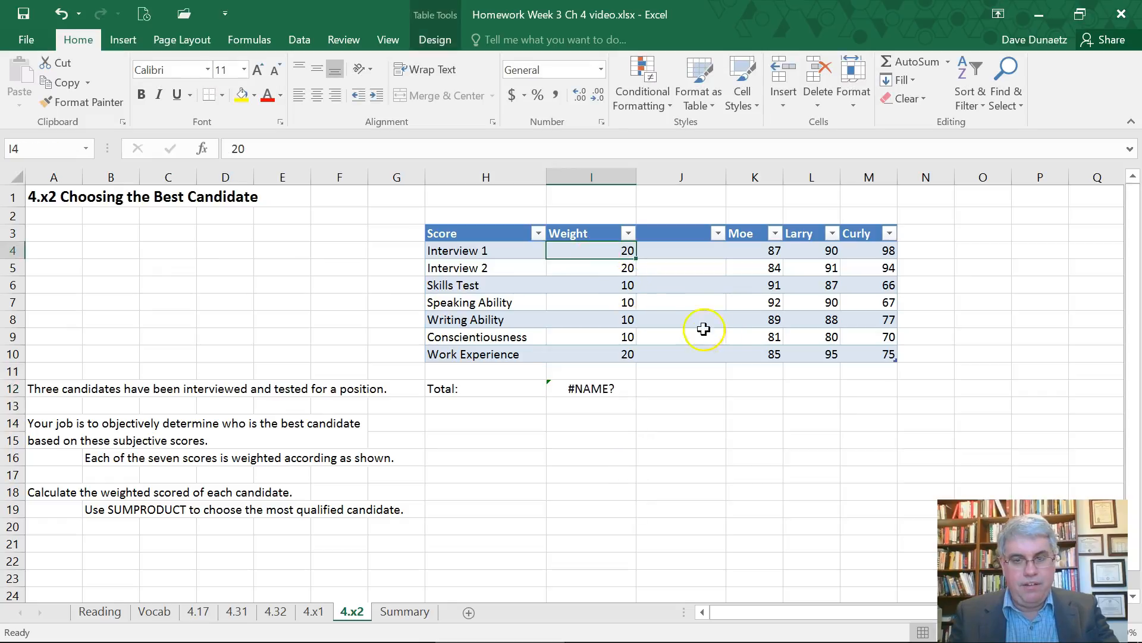
left_click(582, 390)
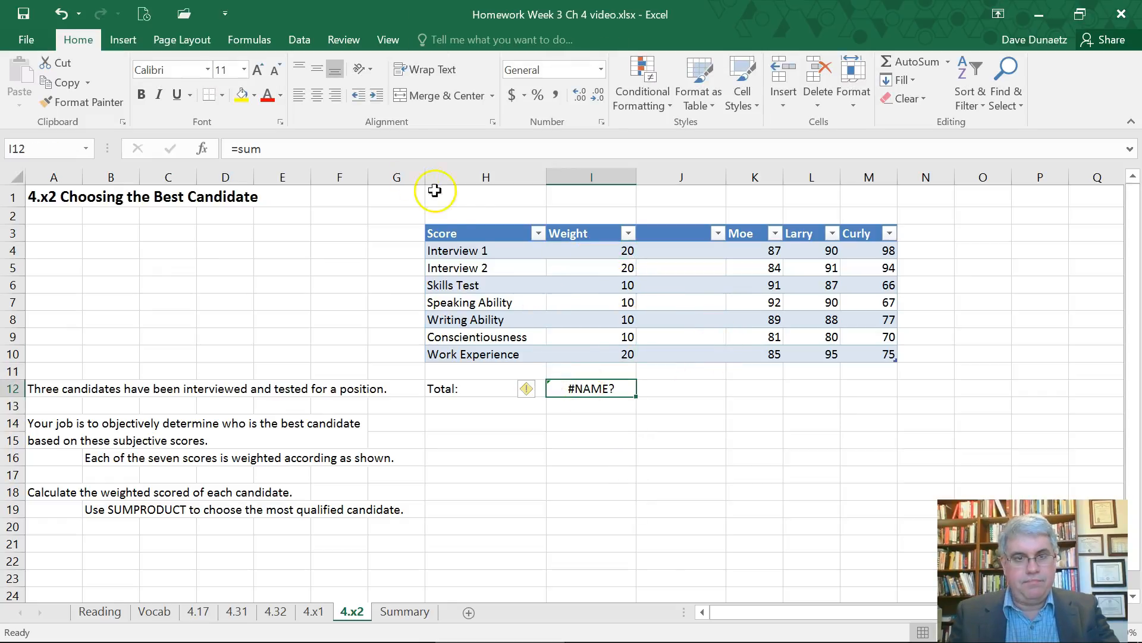
left_click(333, 150)
type("(")
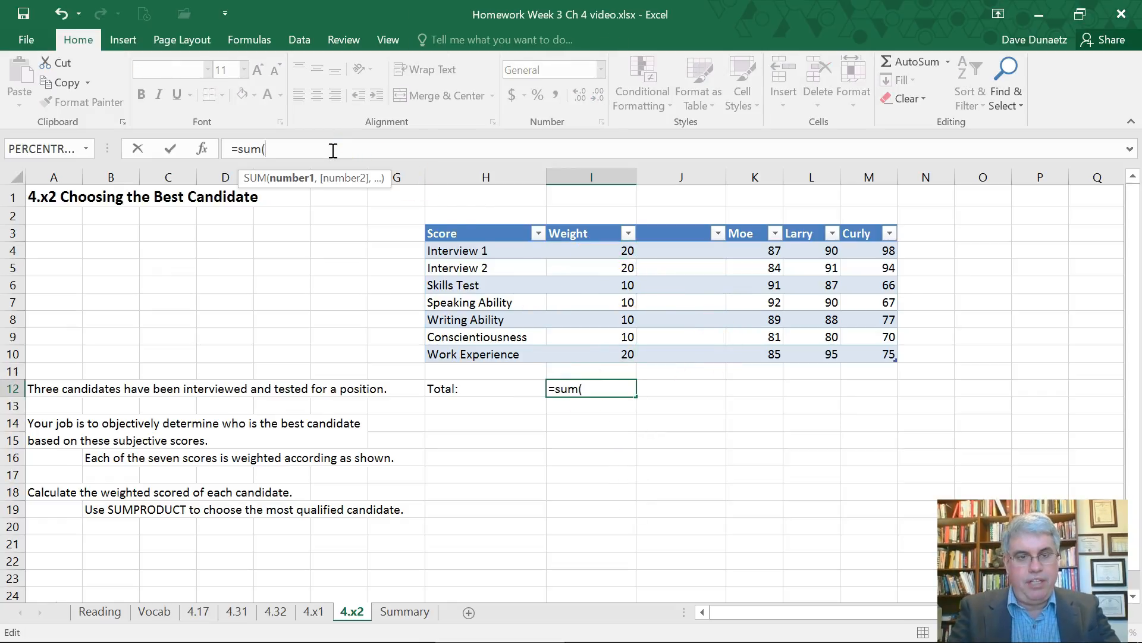
type("i4.")
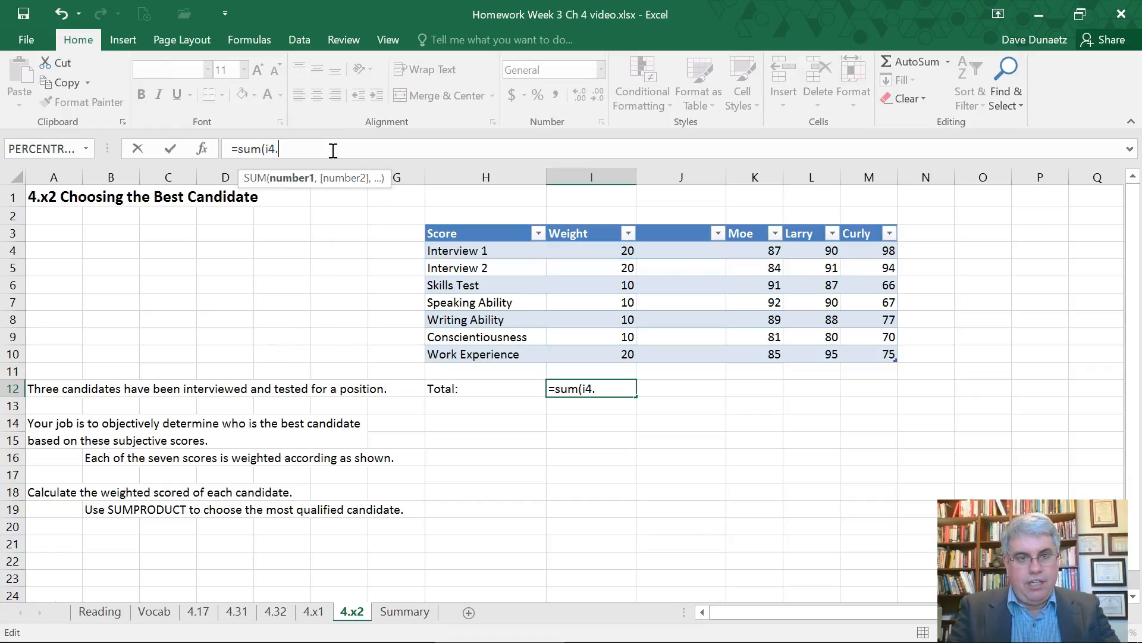
type(".i10")
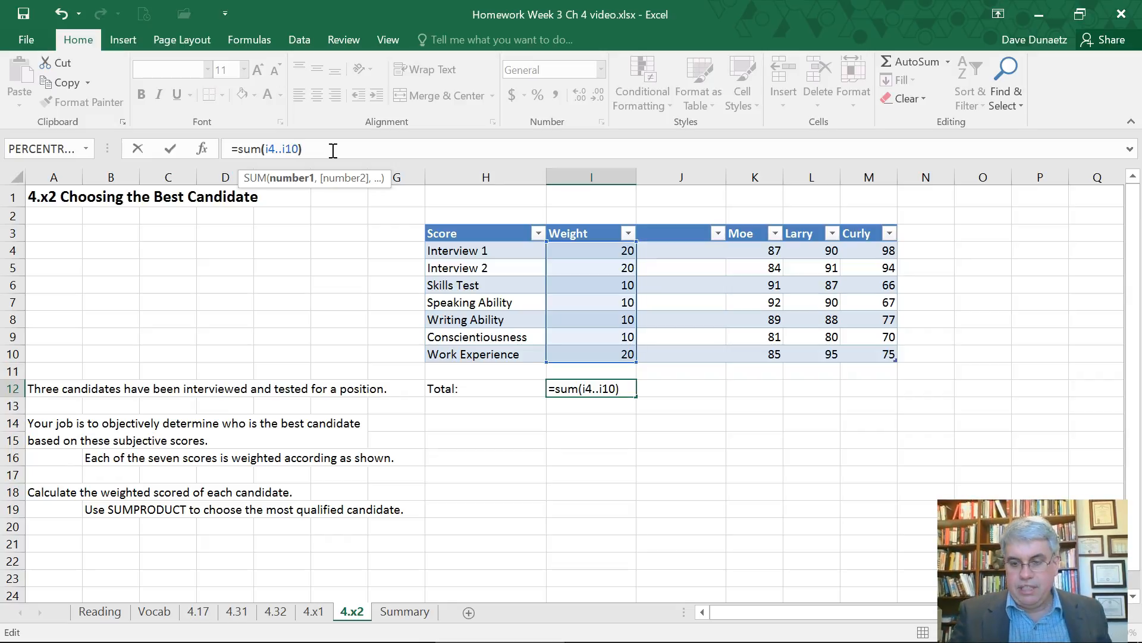
key("Return")
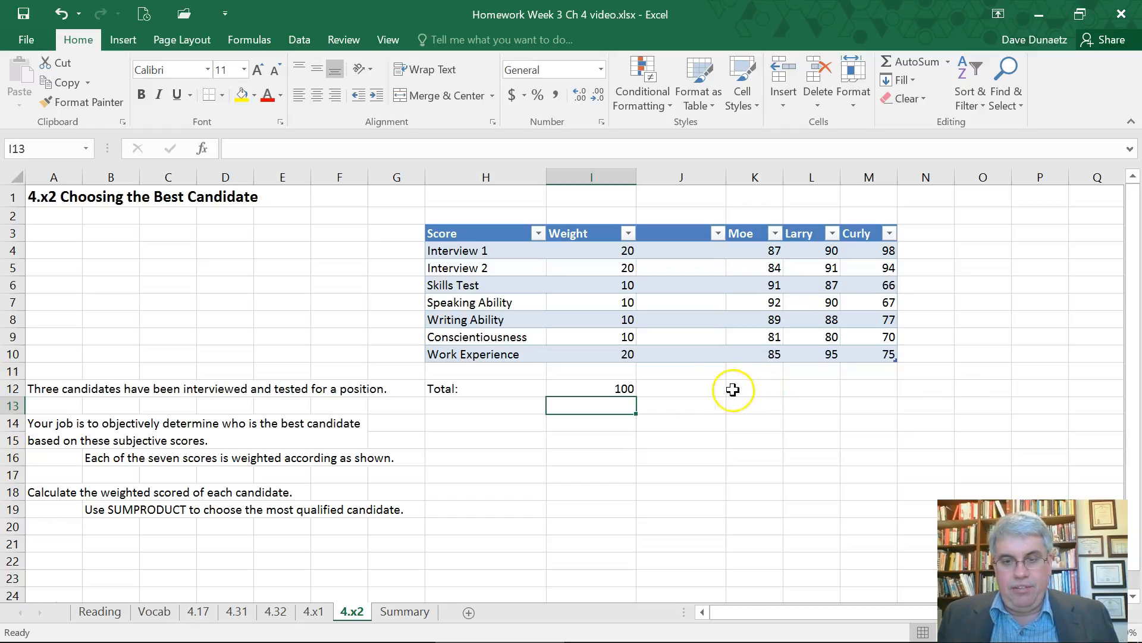
Enter the label "Weighted Score:" in cell J12
left_click(691, 390)
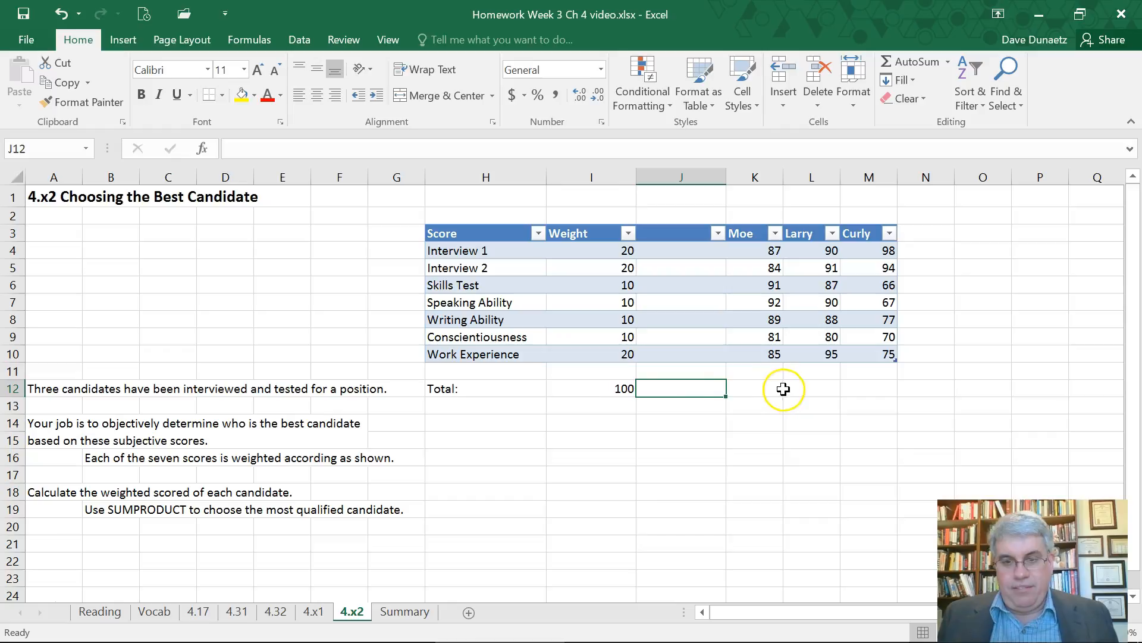
type("We")
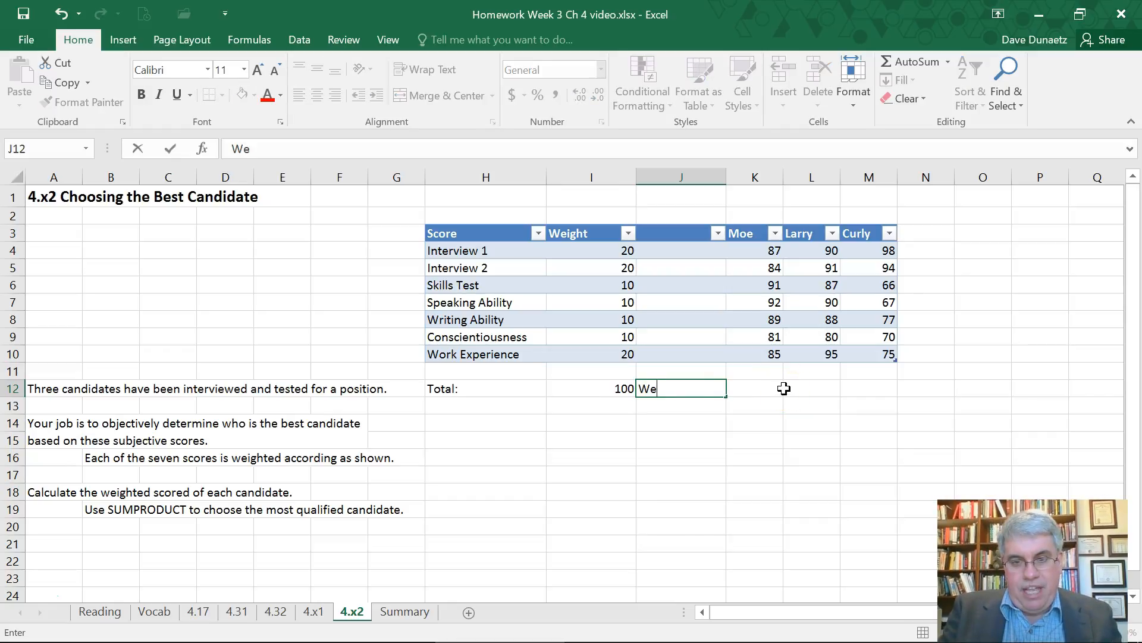
type("ighted SCore")
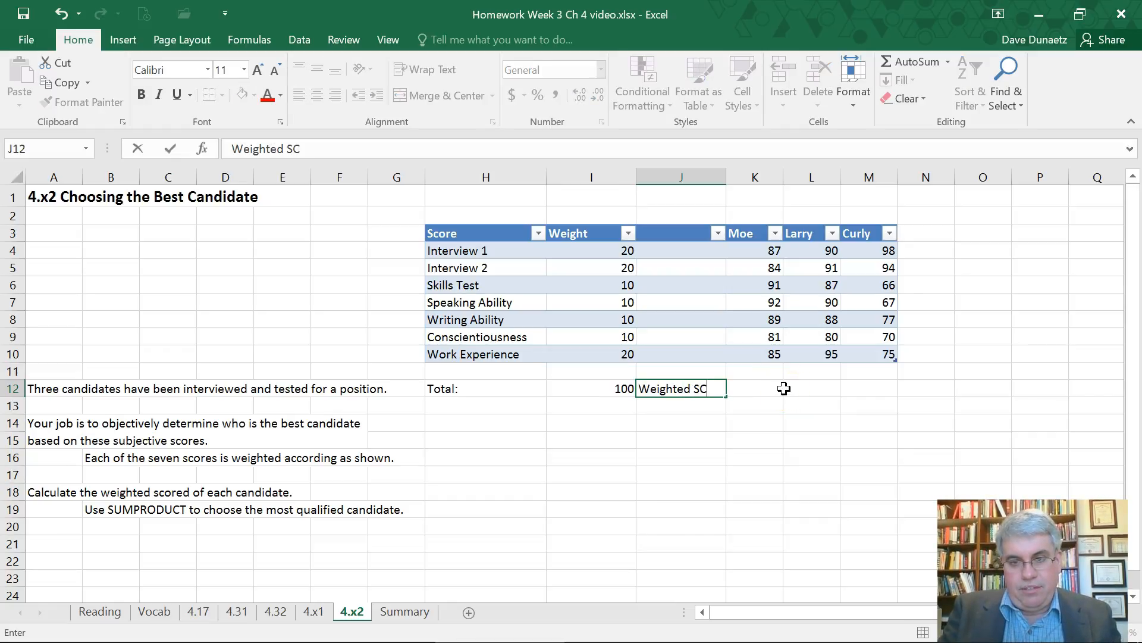
key("BackSpace")
key("BackSpace")
key("BackSpace")
key("BackSpace")
type("core:")
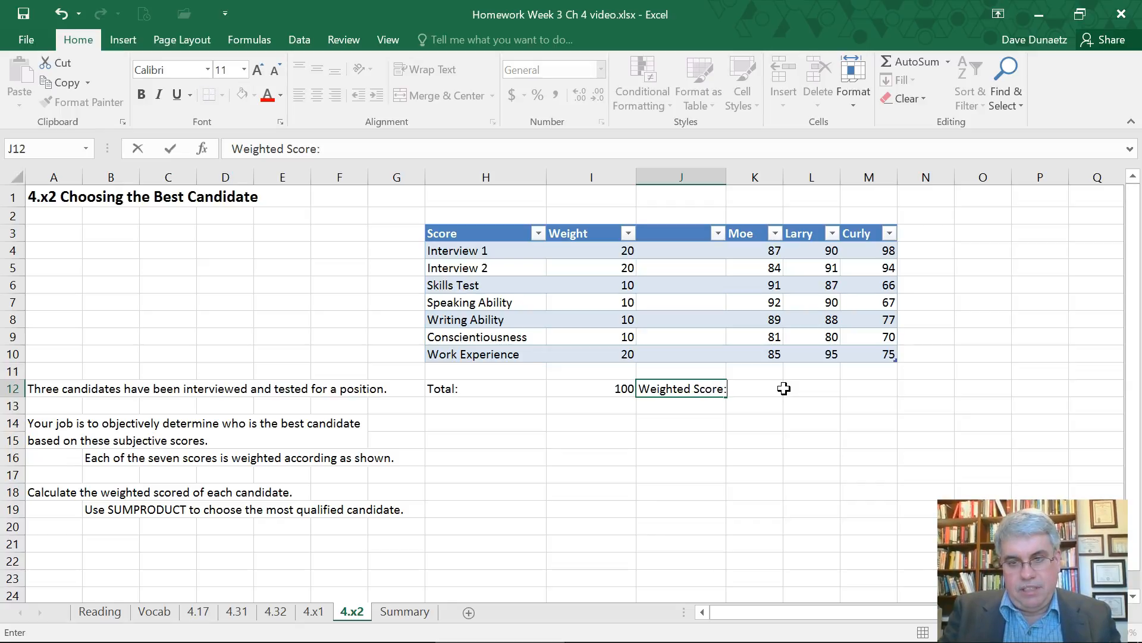
key("Tab")
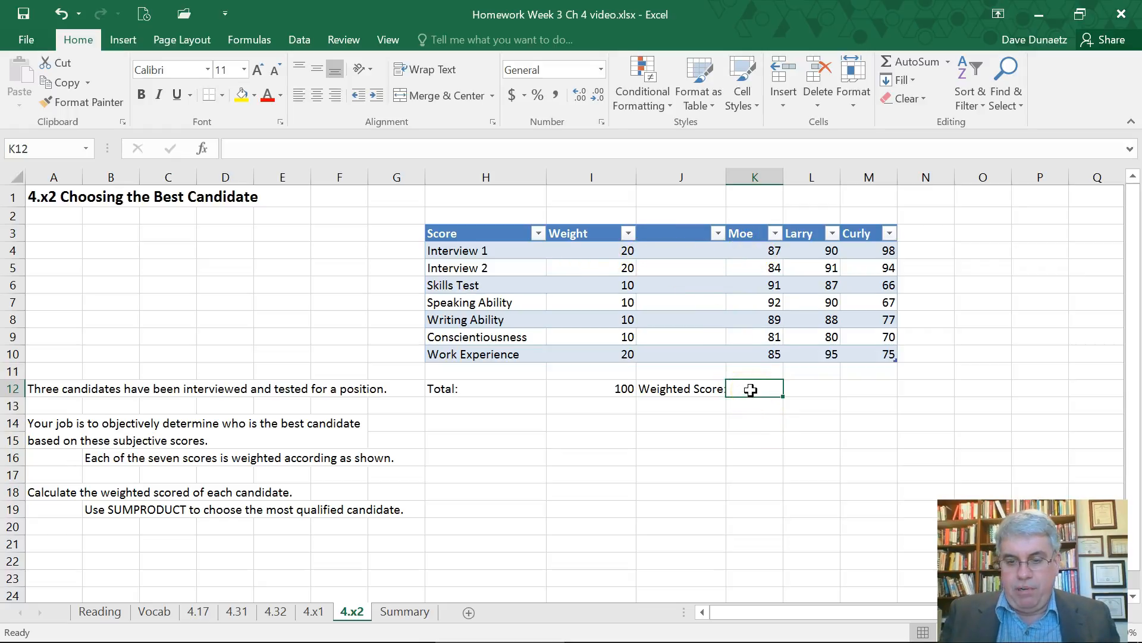
Calculate the first candidate's weighted score in cell K12 with the formula =SUMPRODUCT(I4:I10,K4:K10)/$I$12
type("=sum")
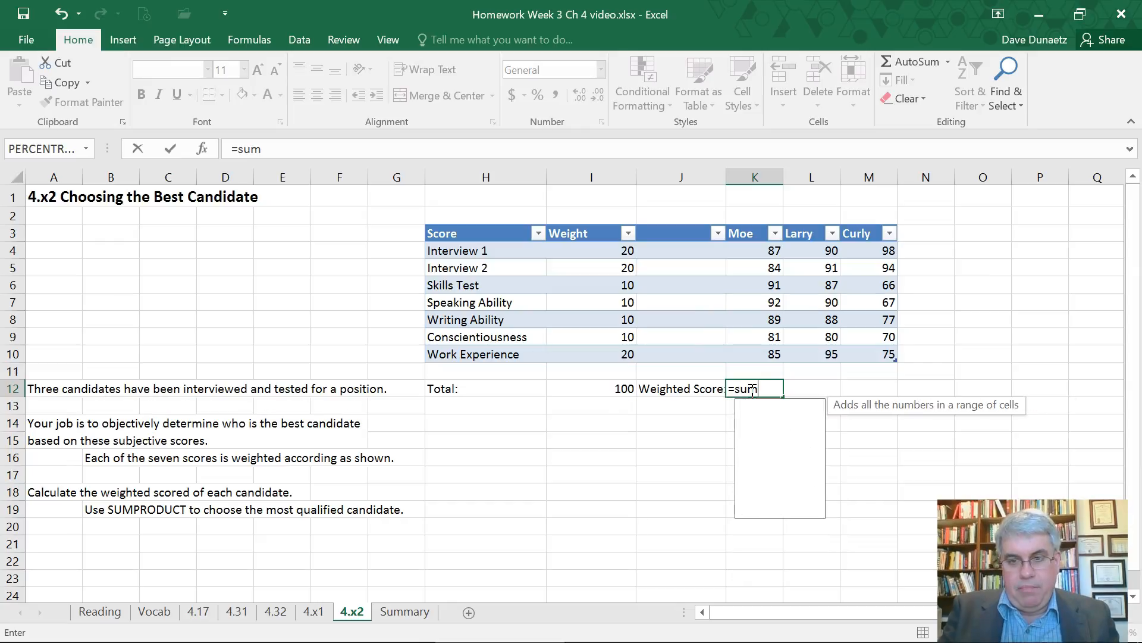
type("product")
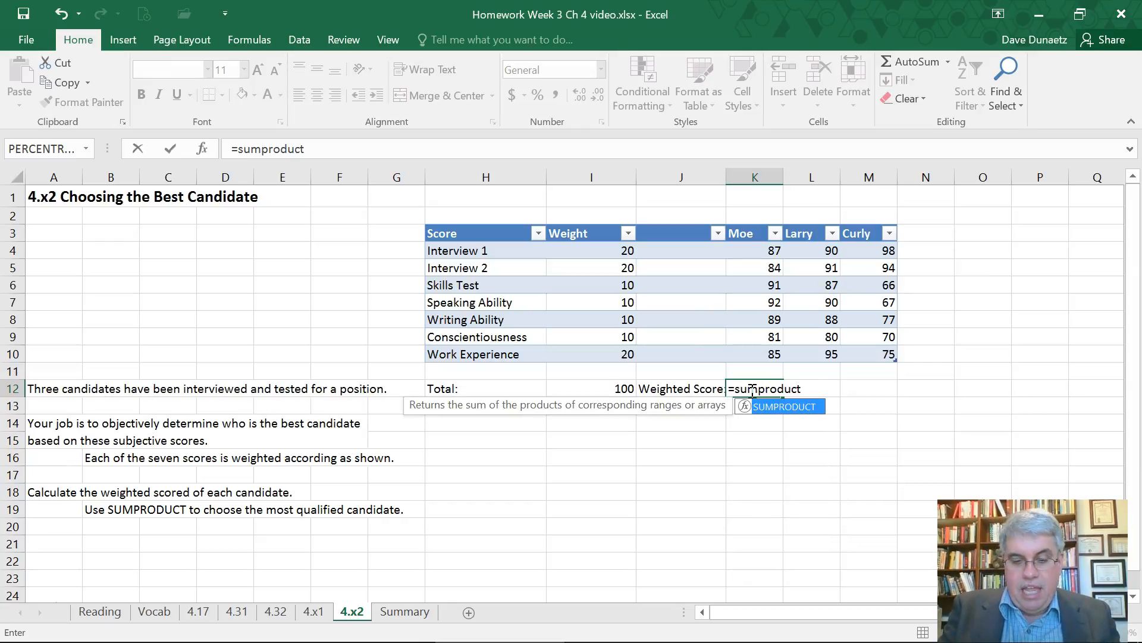
type("(")
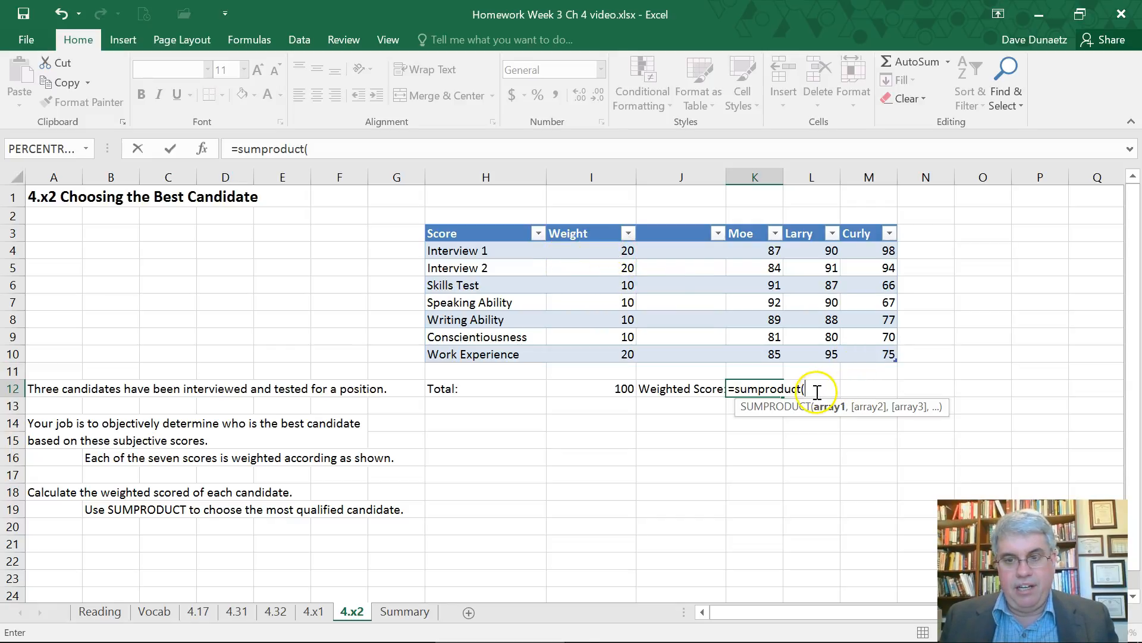
type("I3")
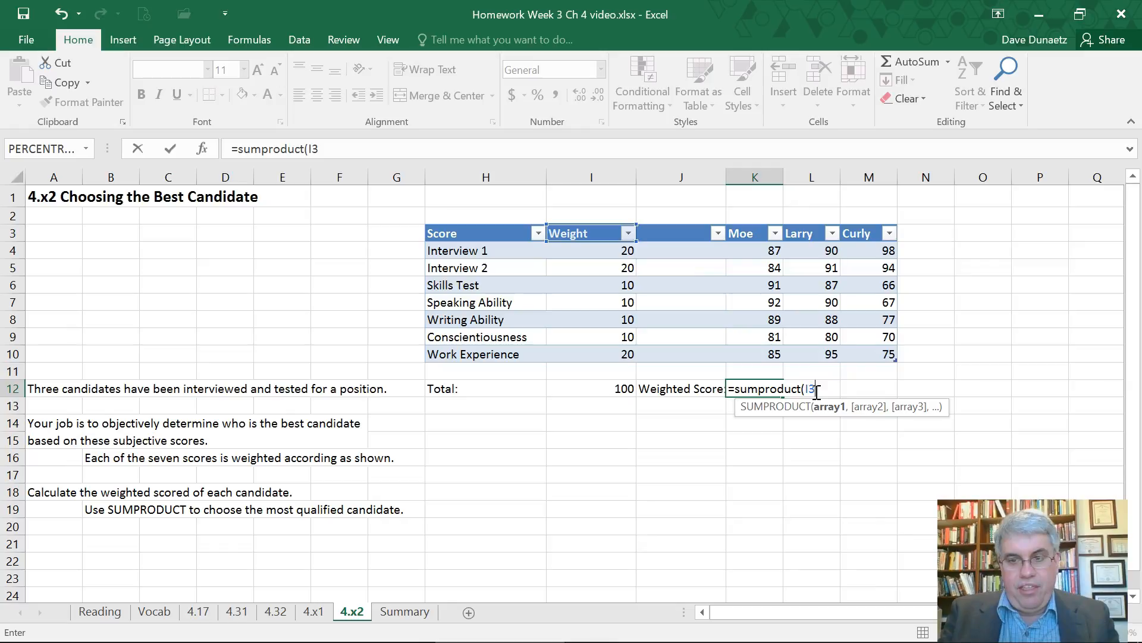
key("BackSpace")
type("4")
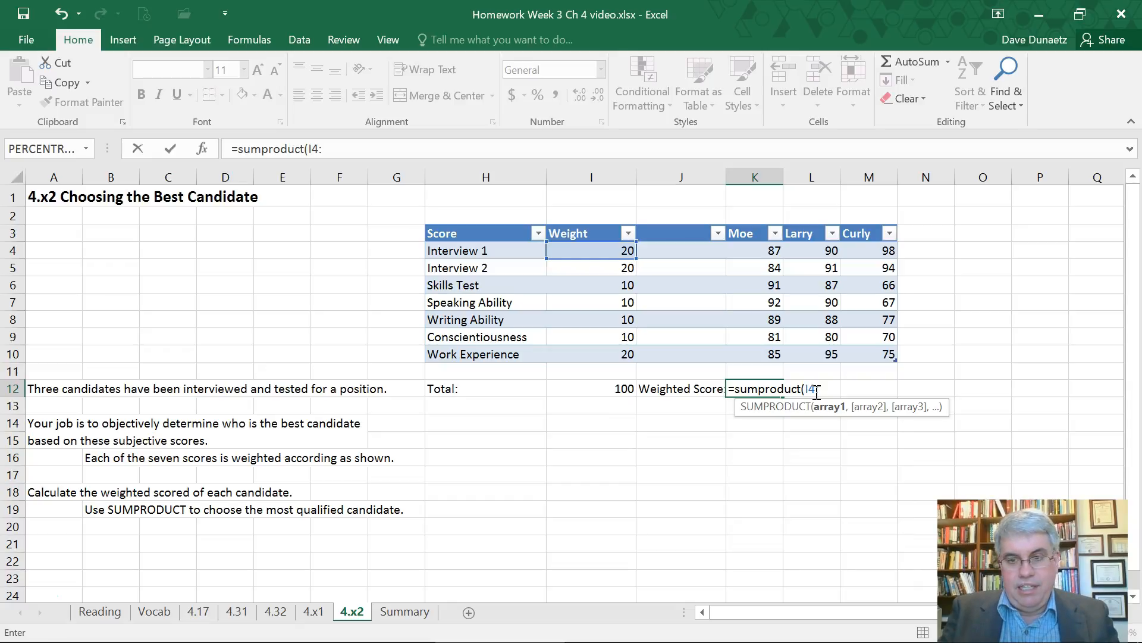
type(":i10")
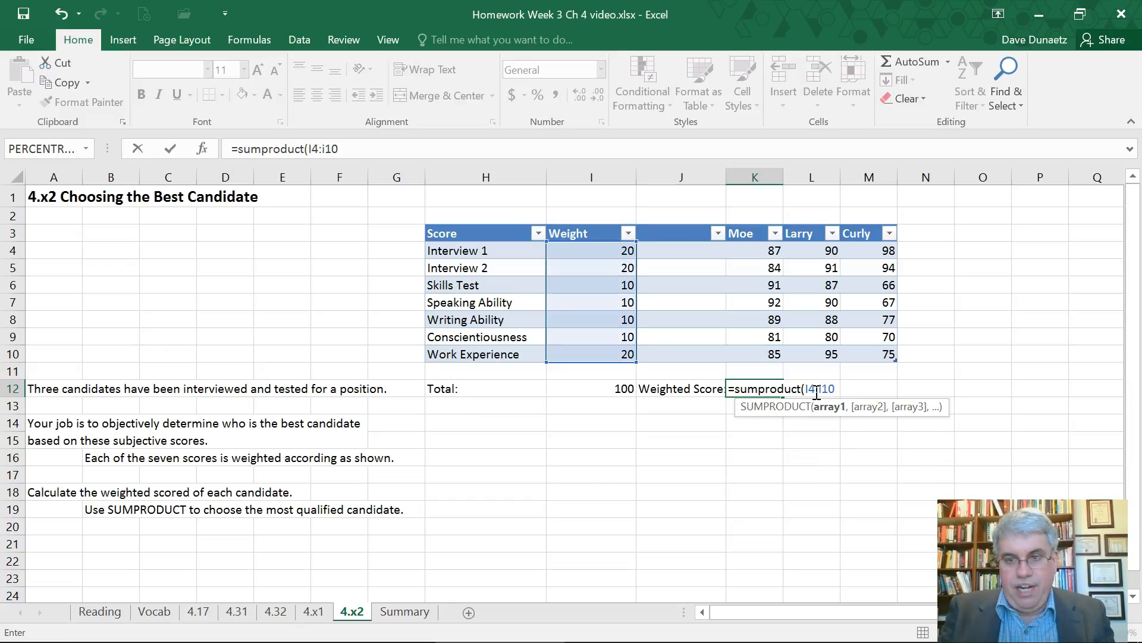
type(",")
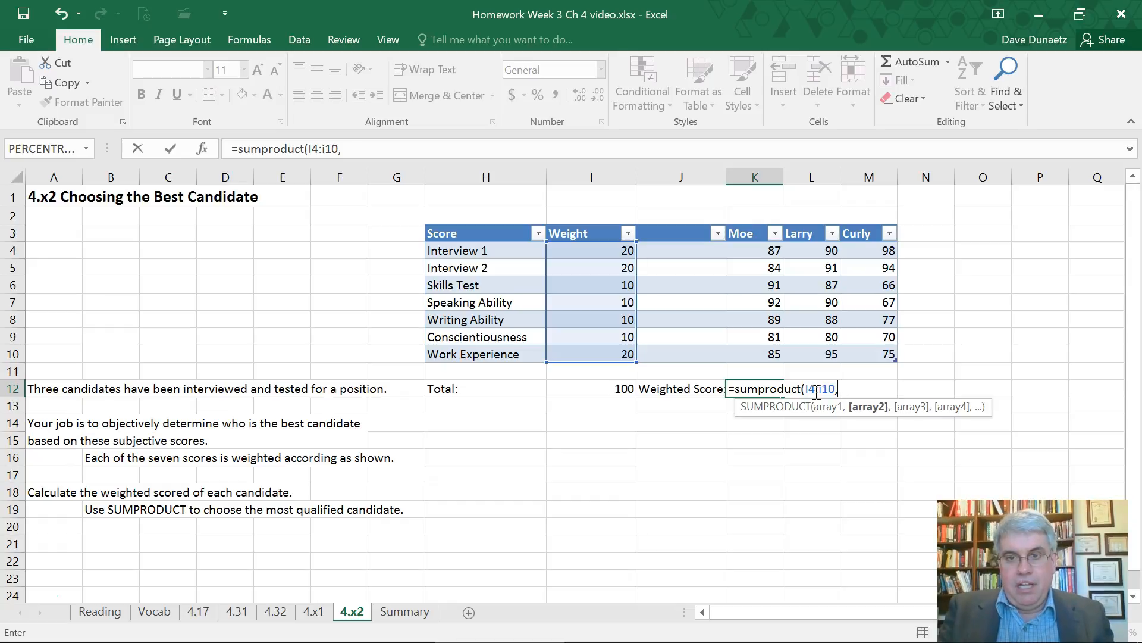
type("k4.")
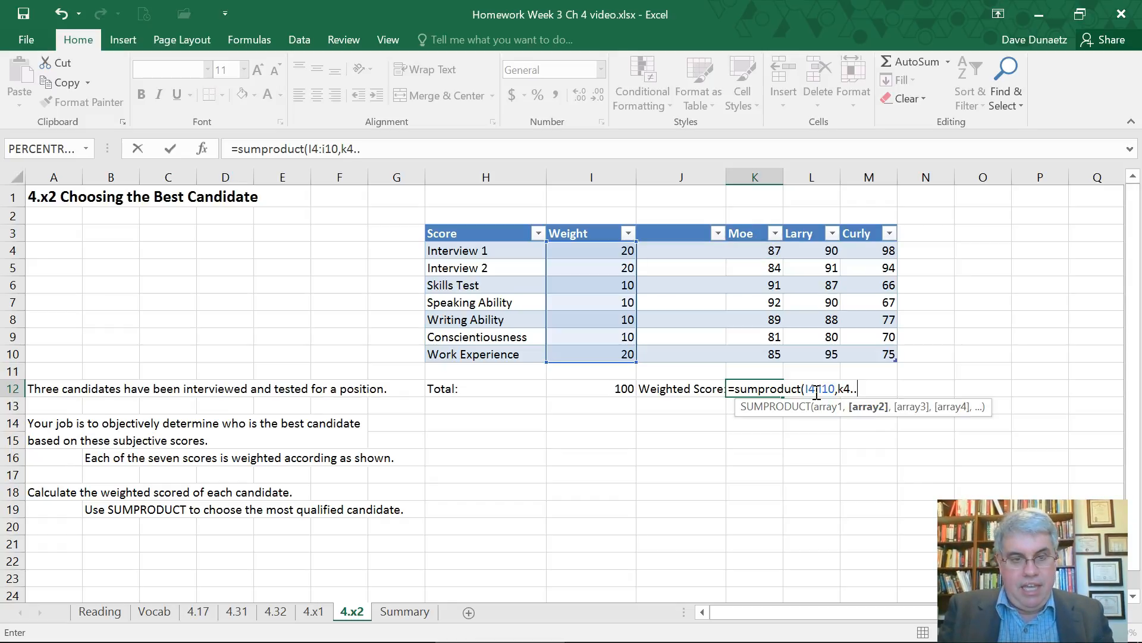
type(".k1")
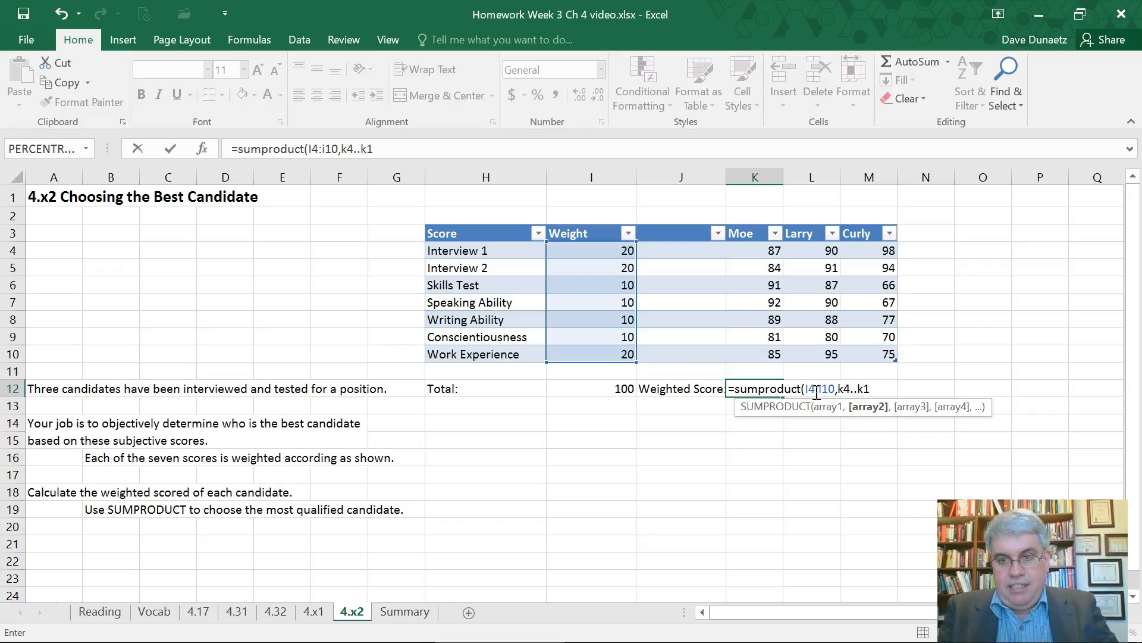
type("0)/")
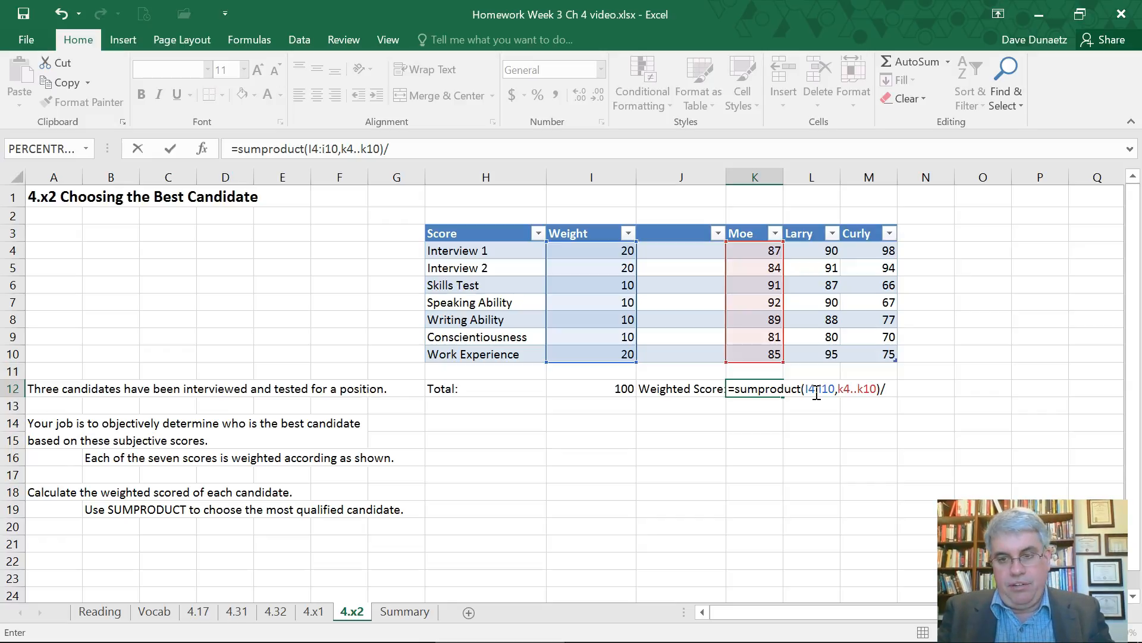
type("$")
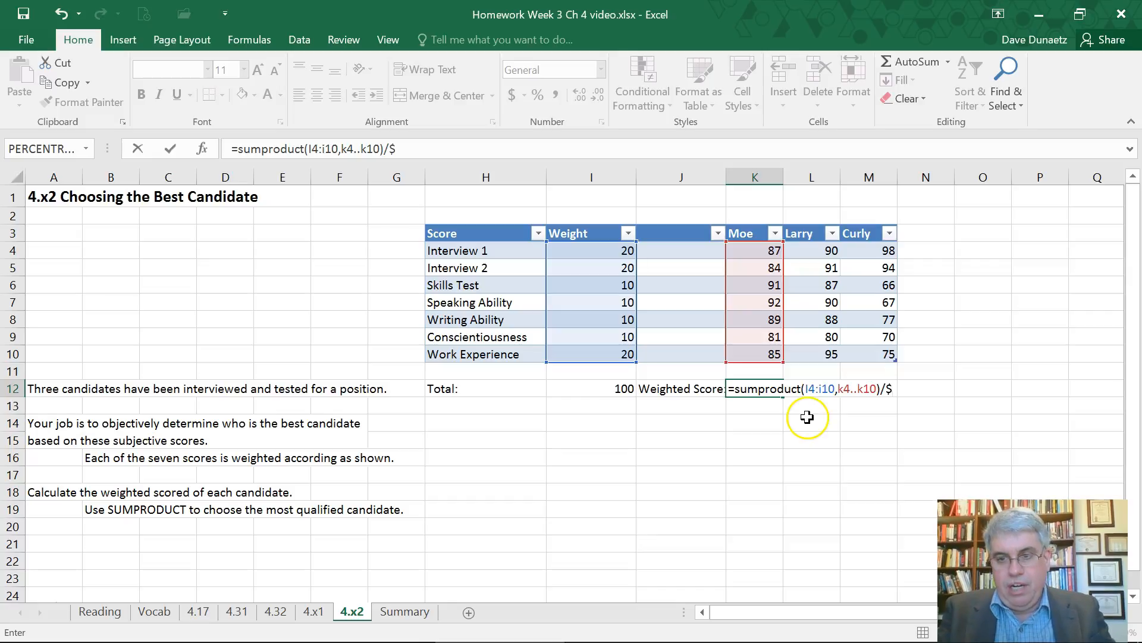
type("i$12")
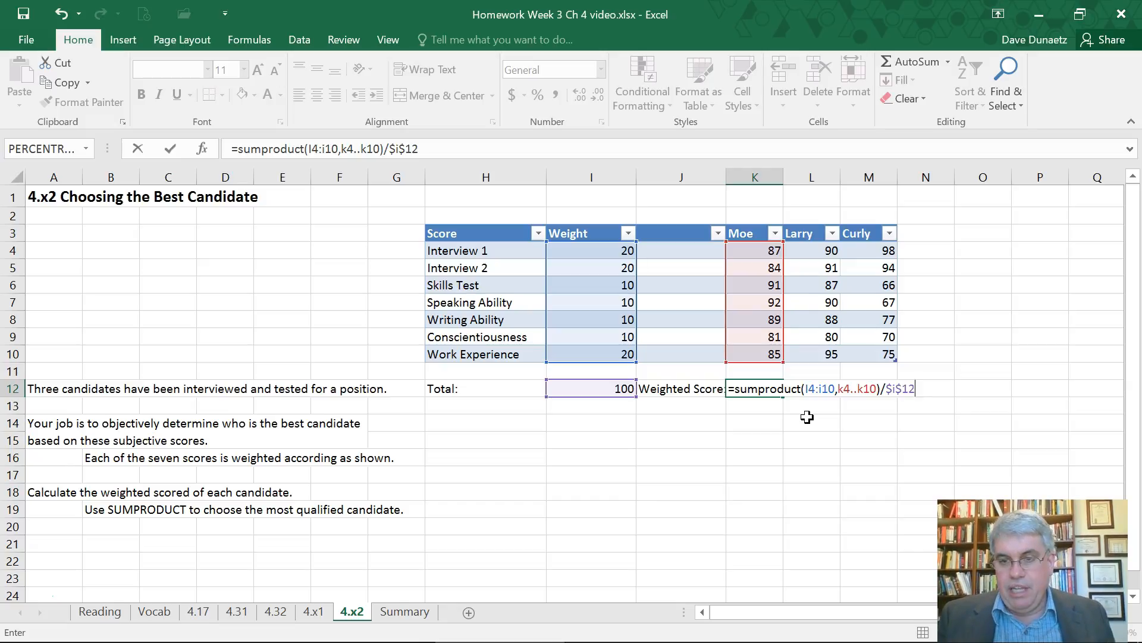
key("shift+Tab")
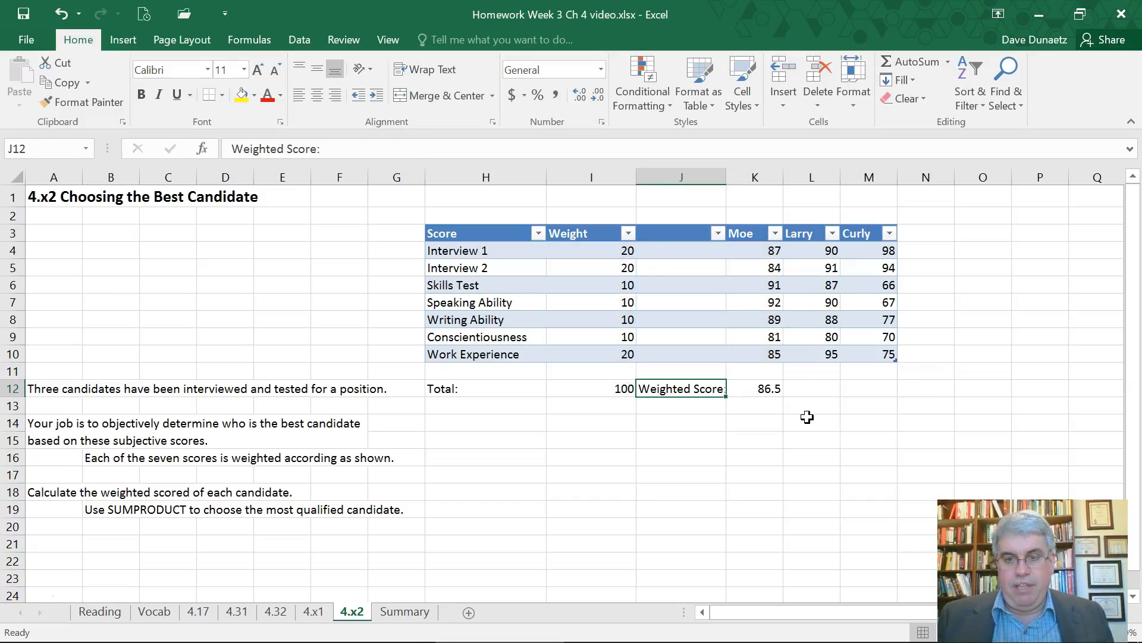
Make the weights range absolute in cell K12 so the formula reads =SUMPRODUCT($I$4:$I$10,K4:K10)/$I$12
left_click(757, 390)
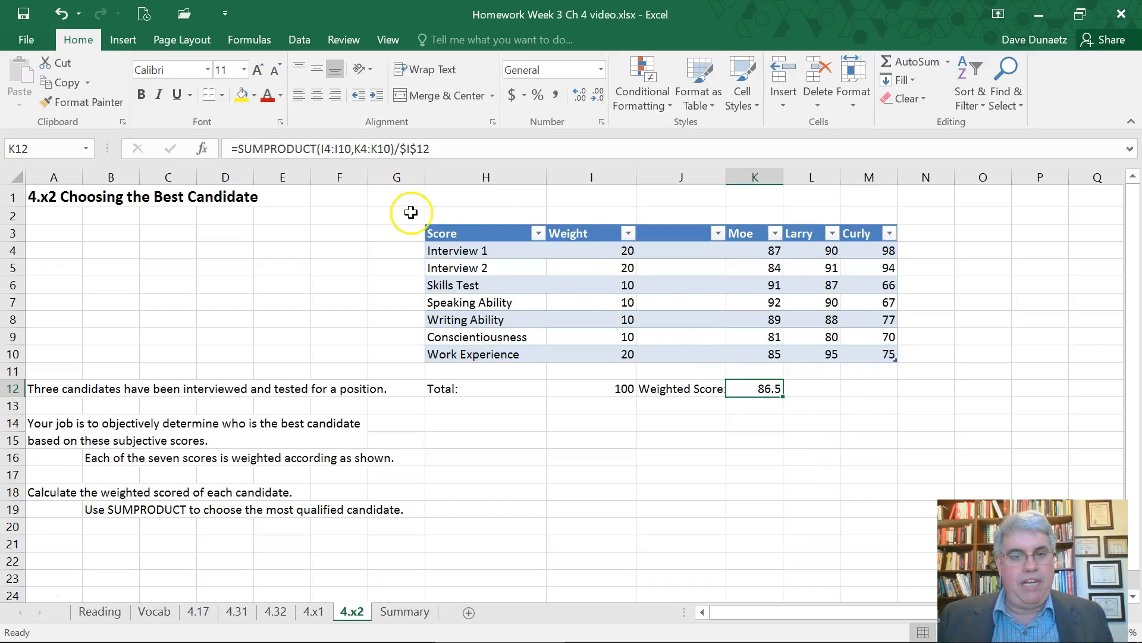
left_click(325, 148)
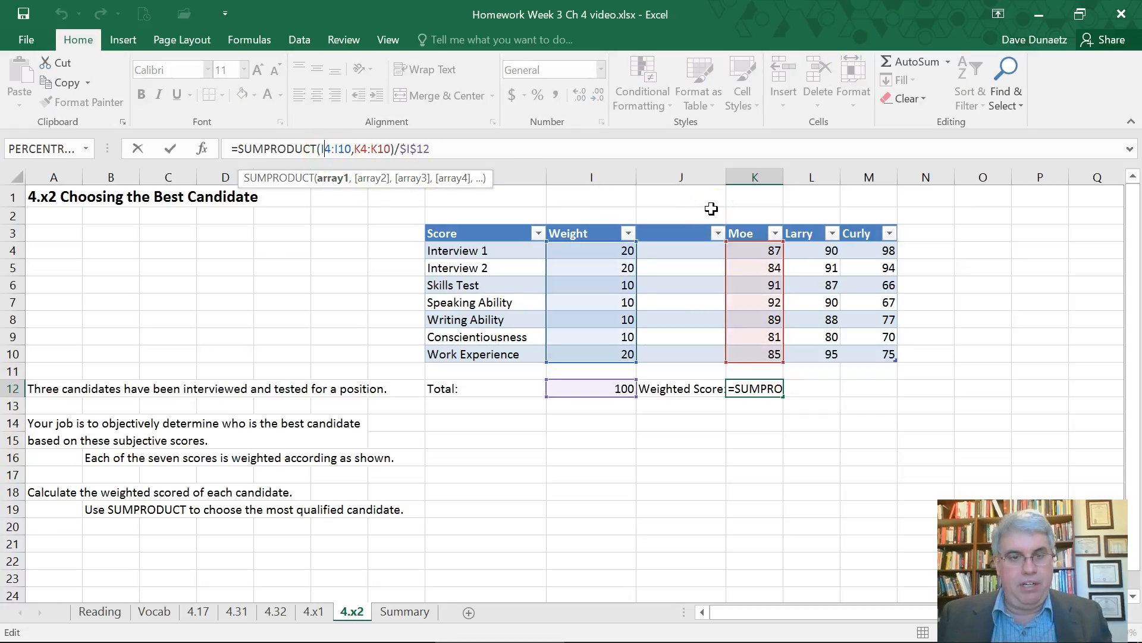
type("$I")
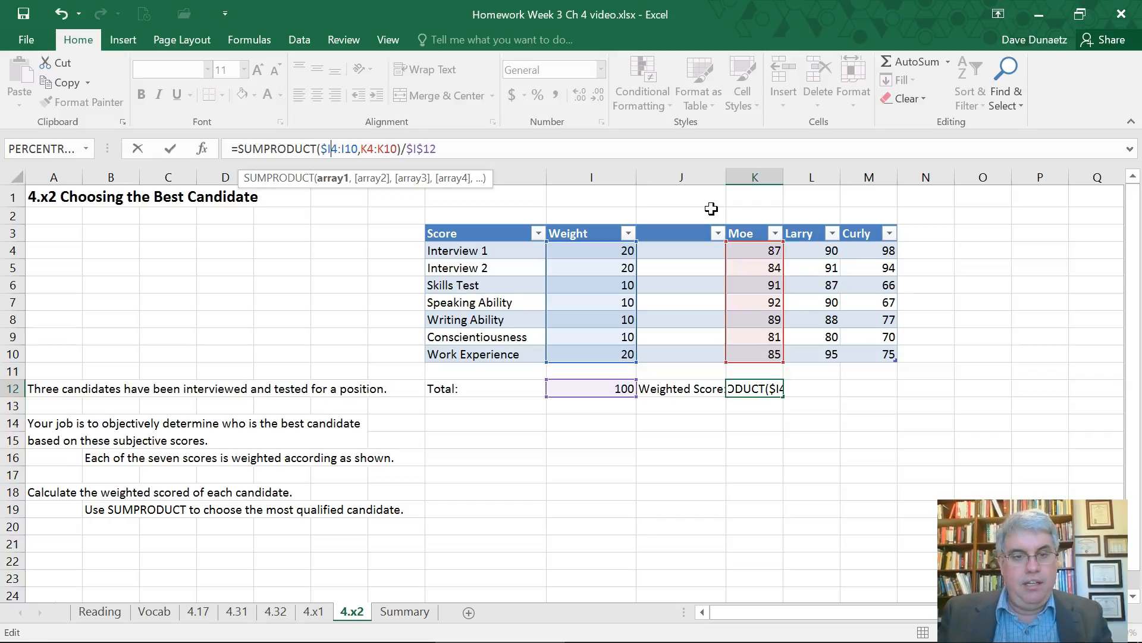
type("$")
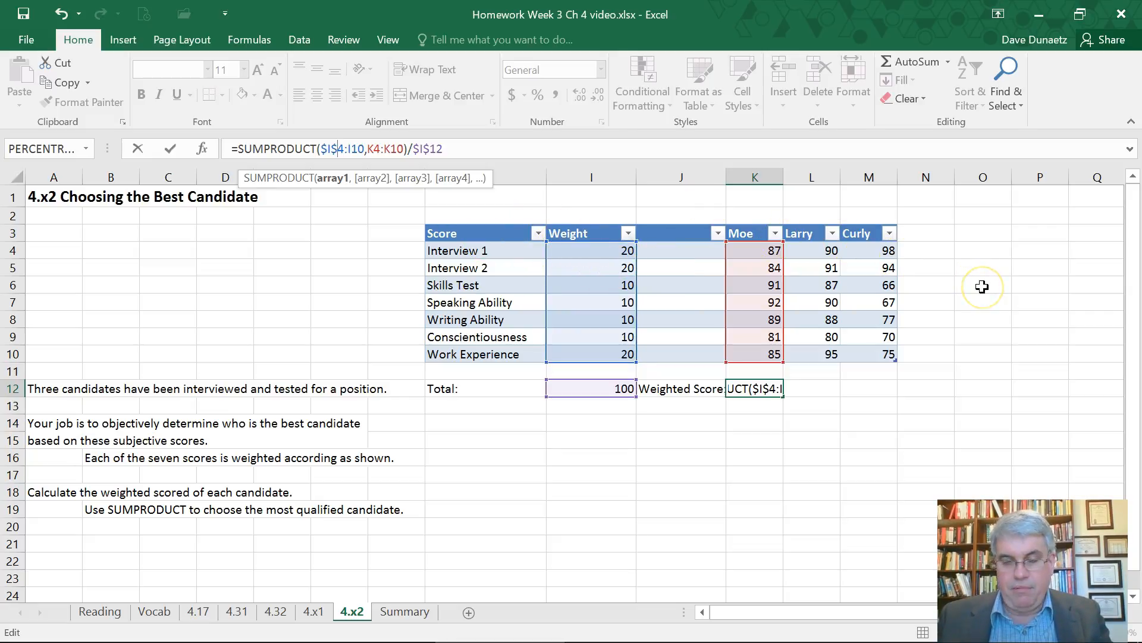
key("Right")
type("$I")
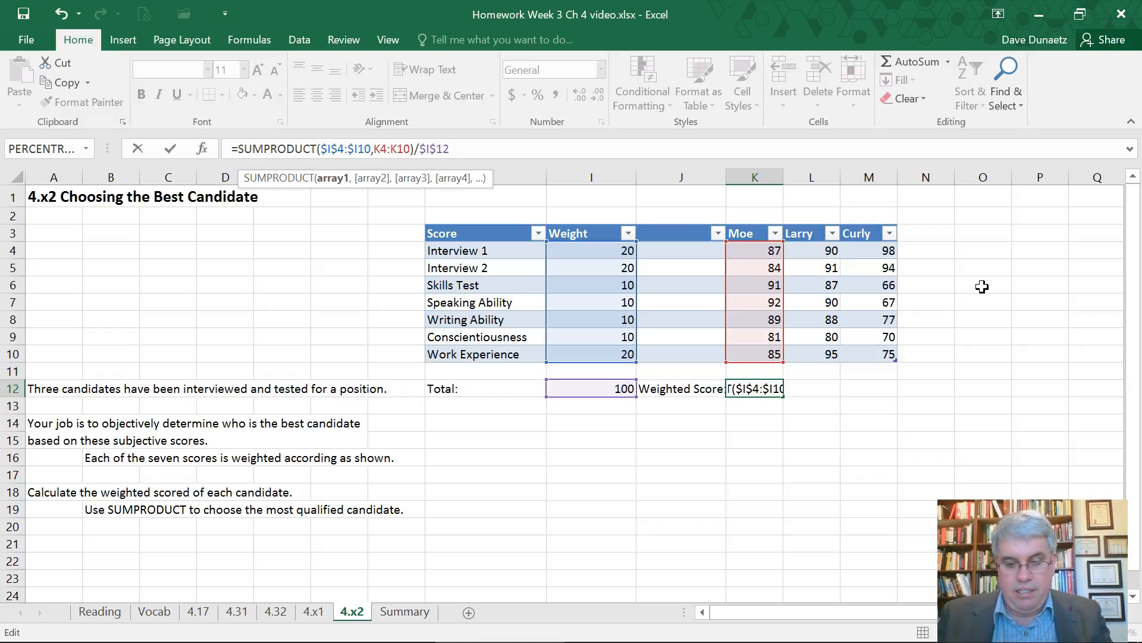
type("$")
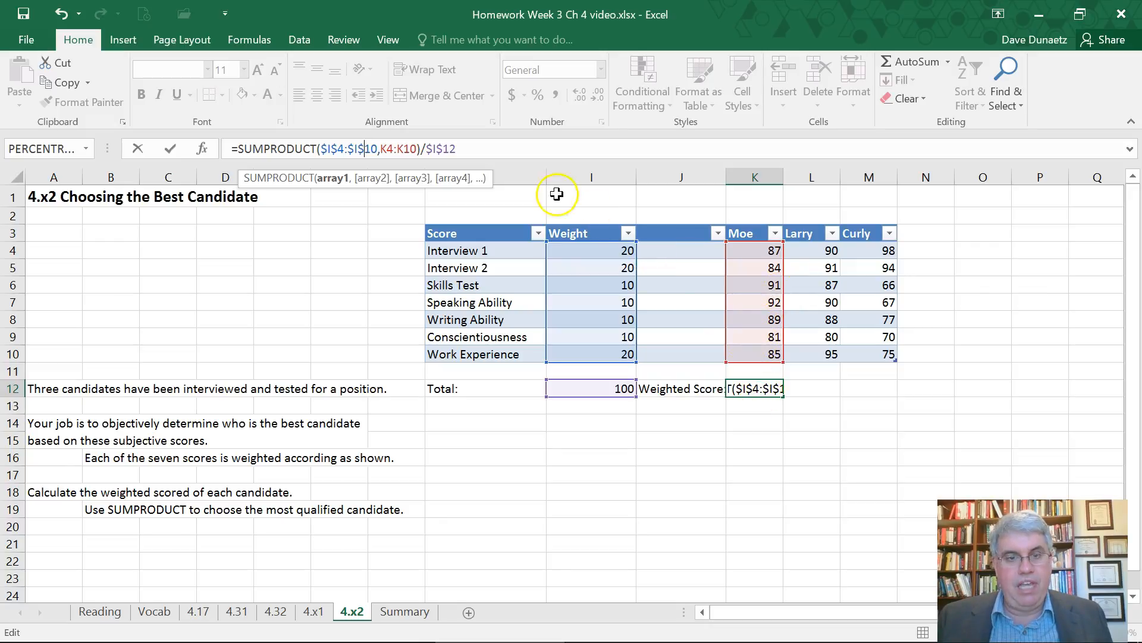
left_click(500, 149)
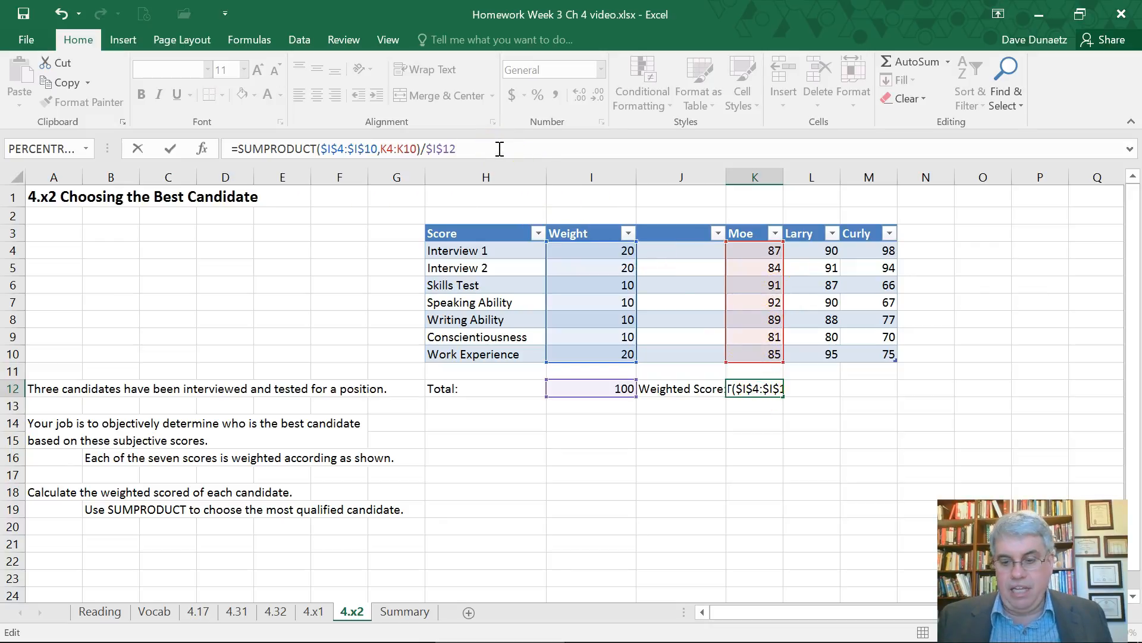
key("Return")
Copy the weighted score formula from K12 across to L12 and M12 for the other two candidates
left_click(770, 401)
left_click(768, 388)
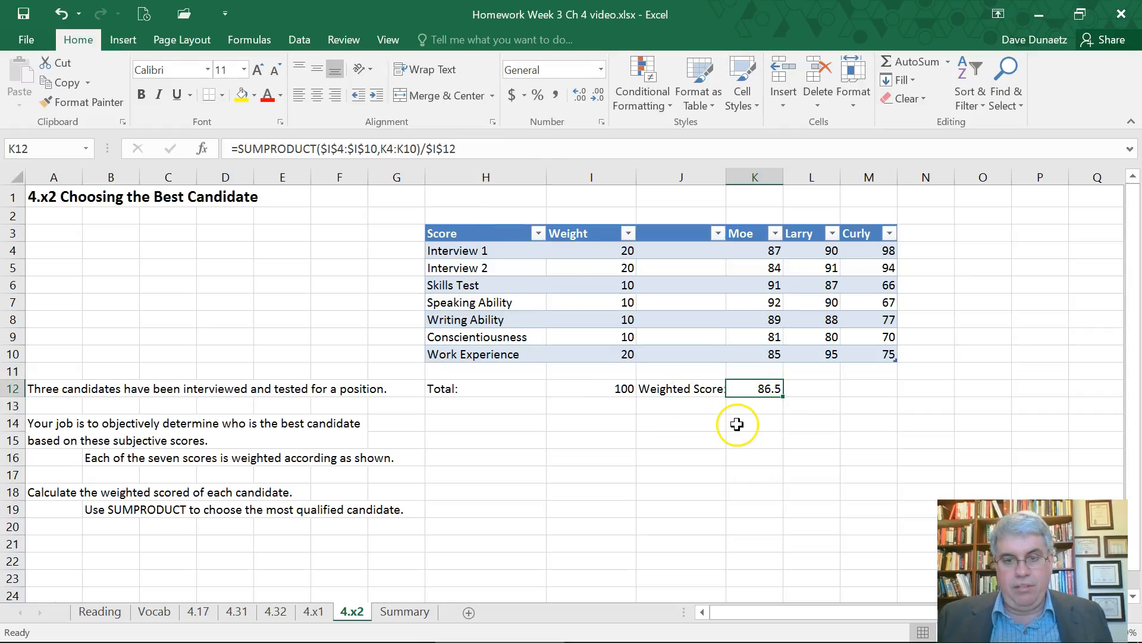
left_click_drag(783, 396, 827, 396)
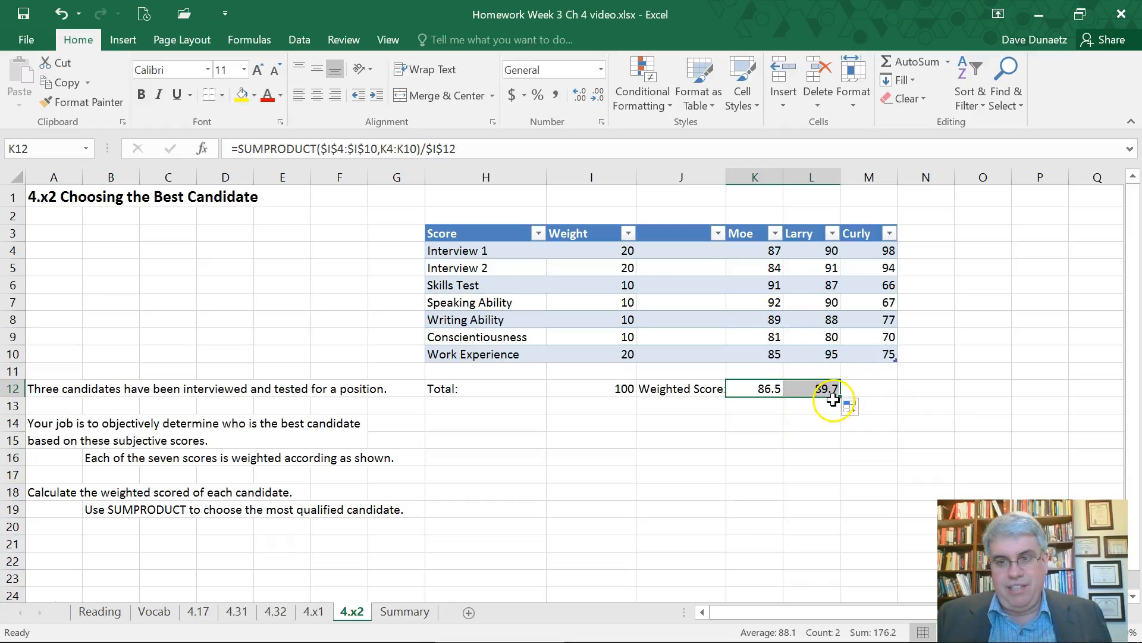
left_click_drag(840, 400, 880, 398)
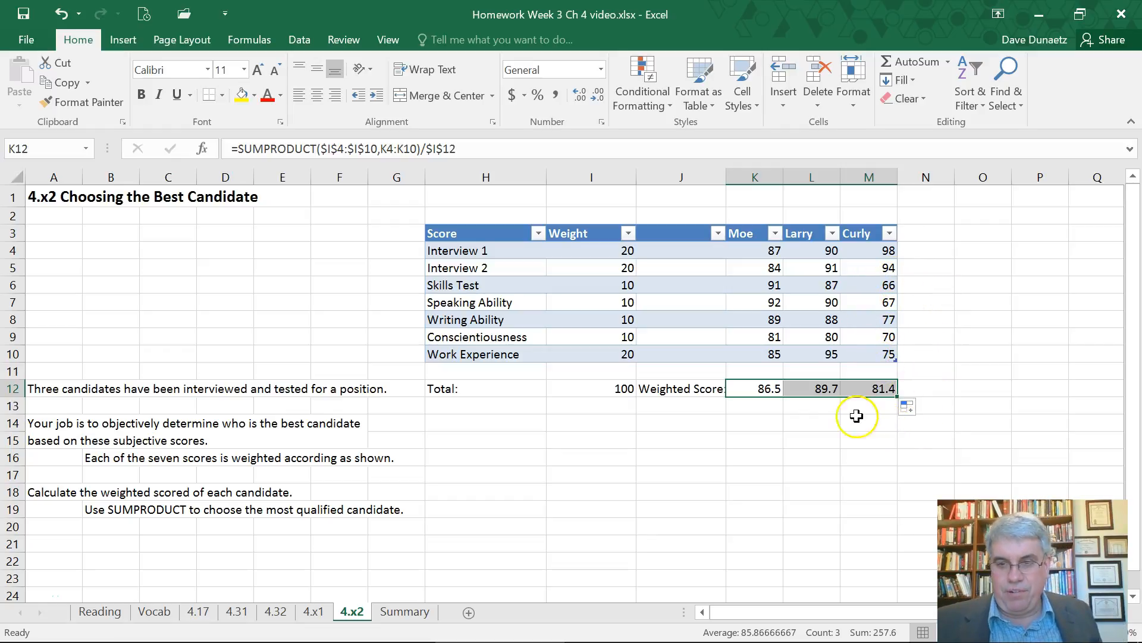
Enter the conclusion "We should hire" followed by the highest-scoring candidate's name in cell J14
left_click(644, 423)
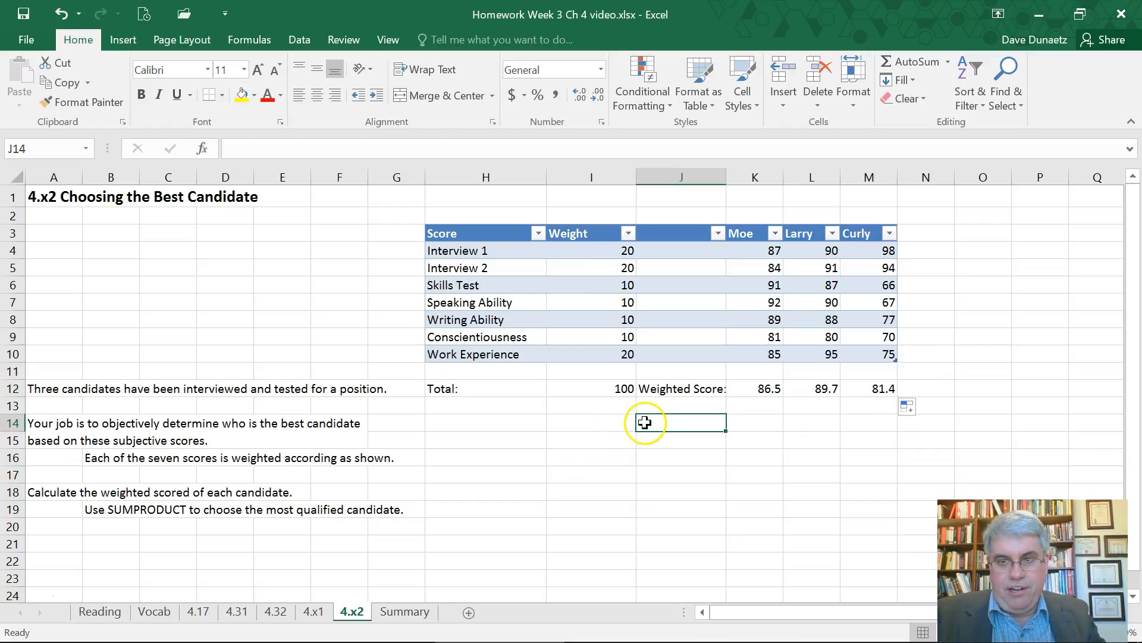
type("We should h")
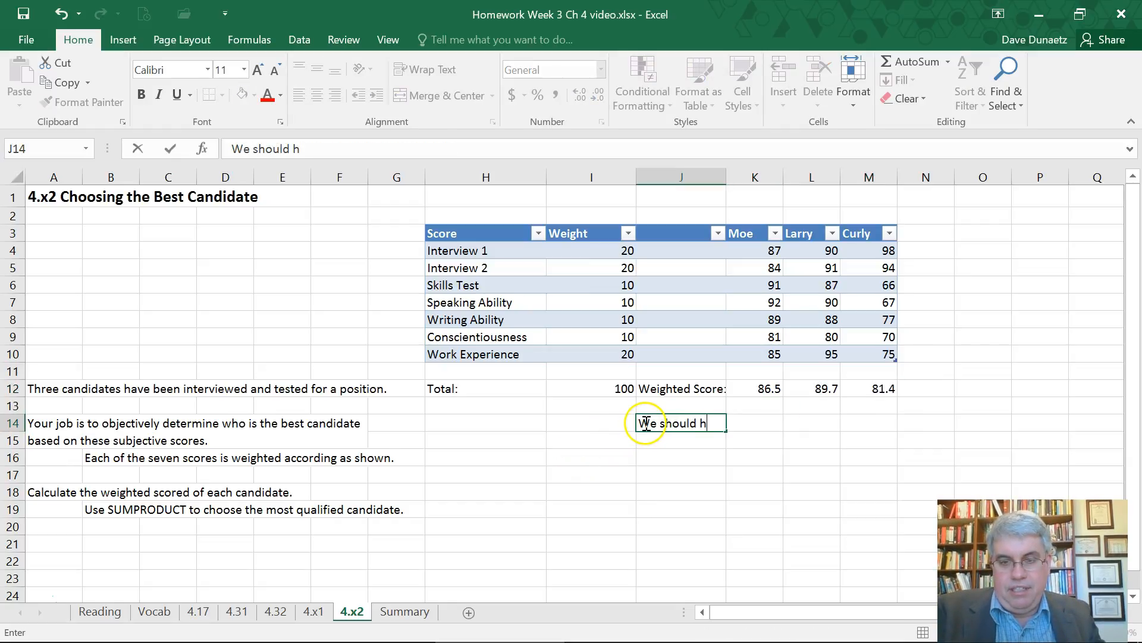
type("ire Larry")
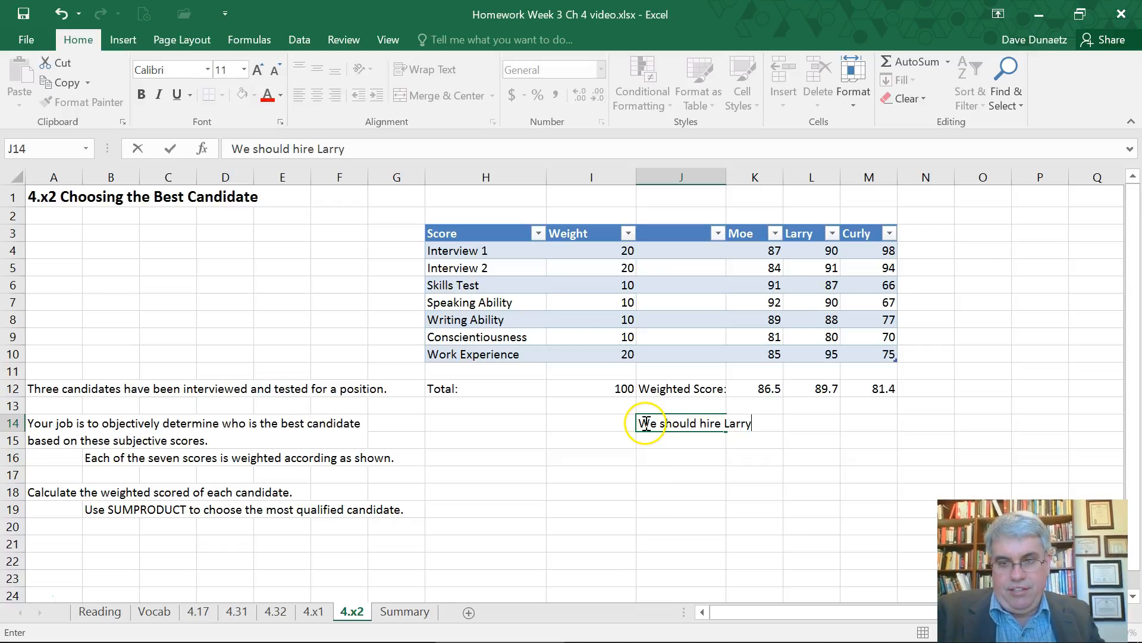